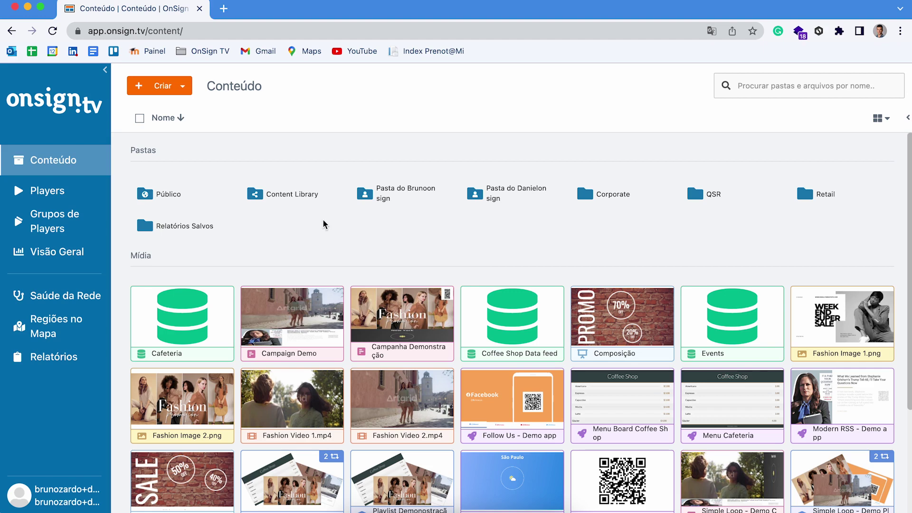
# Step: Open the configuration for a new Our Team app from the Escritório category
pyautogui.click(172, 91)
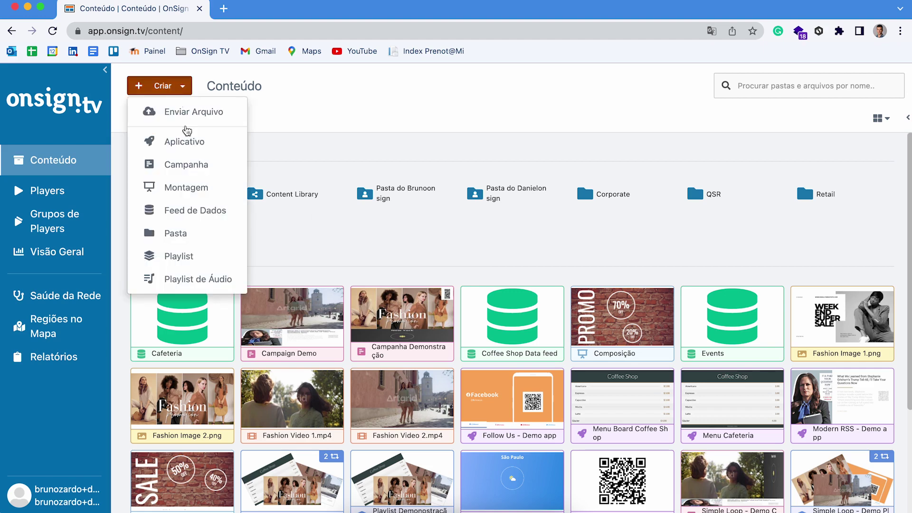
pyautogui.click(190, 148)
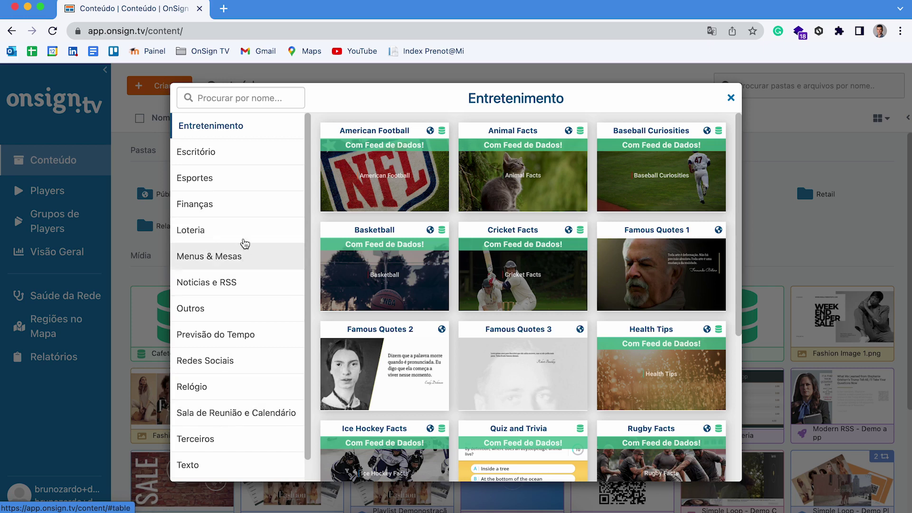
pyautogui.click(254, 165)
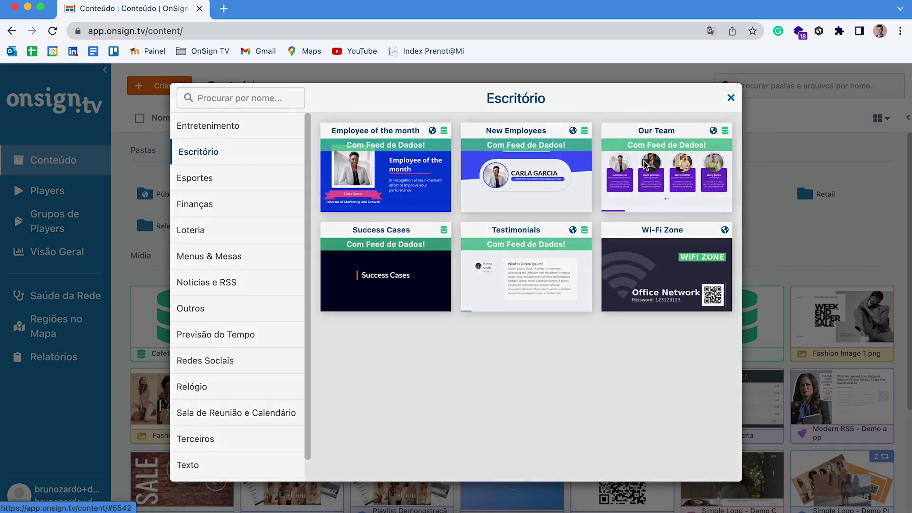
pyautogui.click(646, 164)
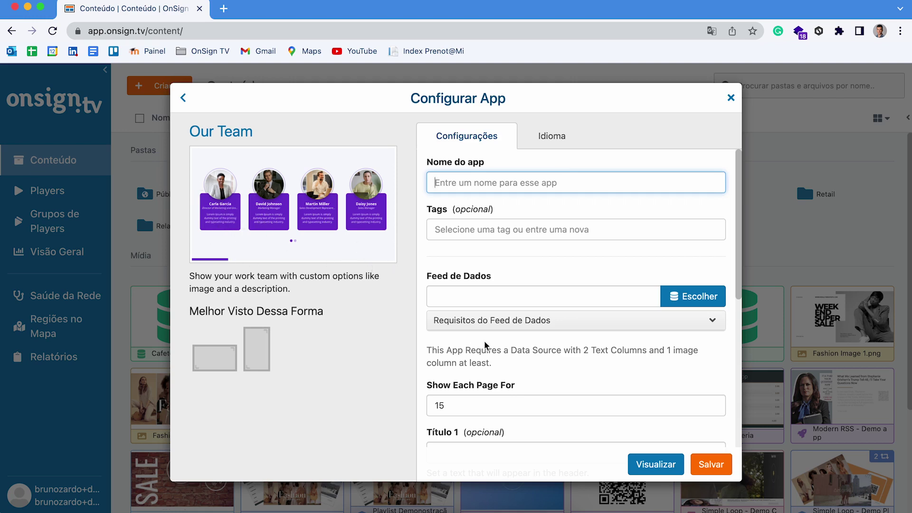
# Step: Examine the data feed column requirements of the Our Team app and close its configuration without saving
pyautogui.scroll(-1, 561, 343)
pyautogui.scroll(1, 520, 323)
pyautogui.click(519, 331)
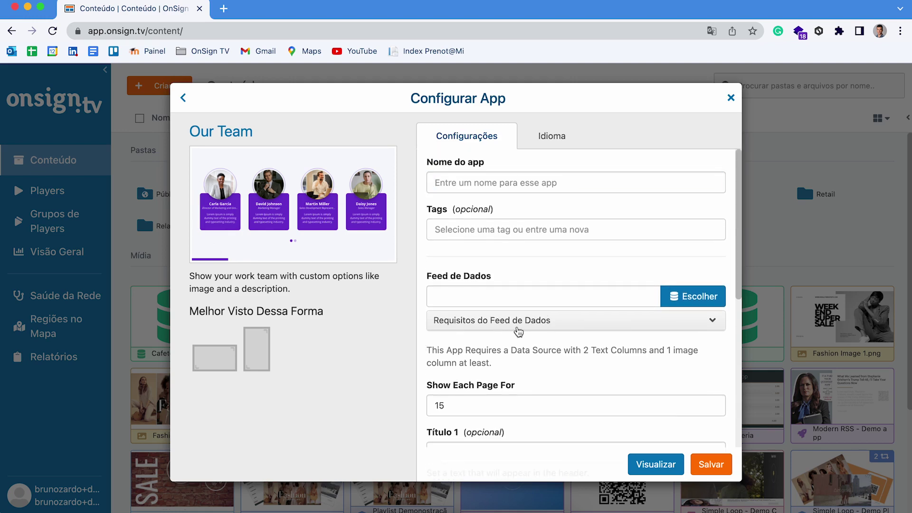
pyautogui.click(718, 326)
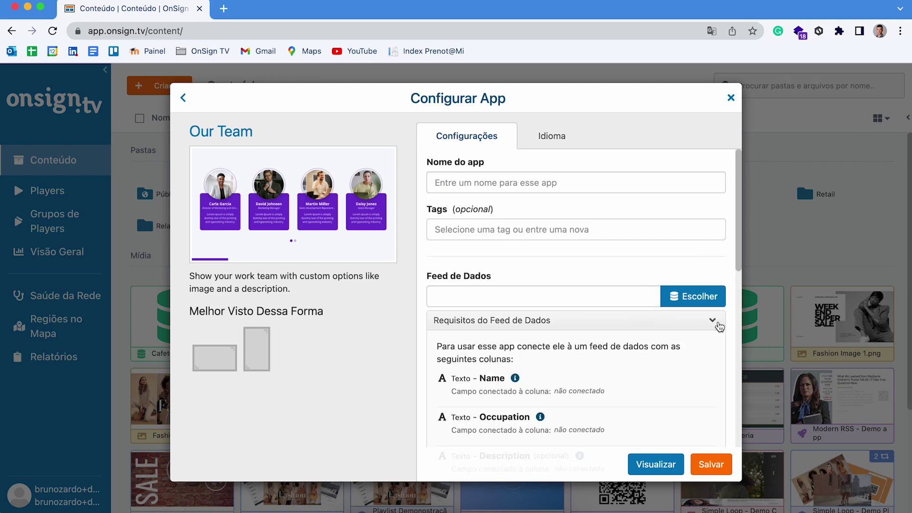
pyautogui.scroll(-6, 556, 343)
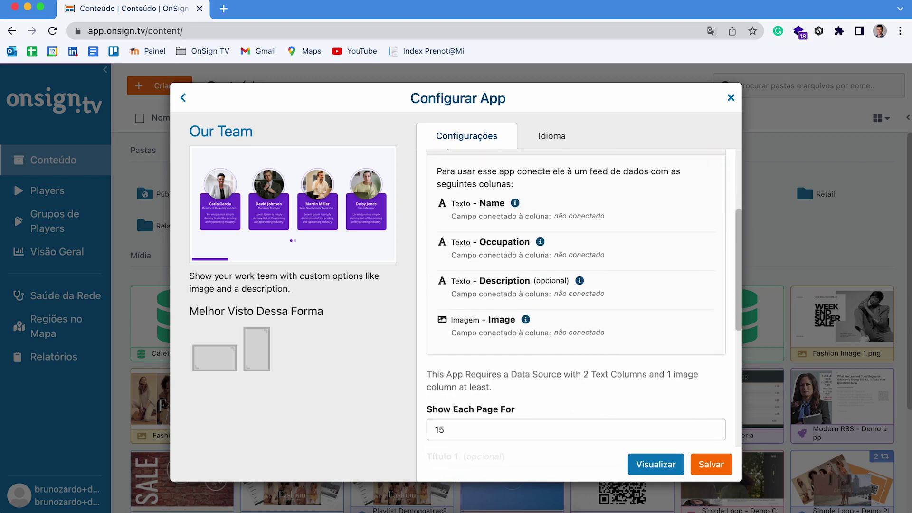
pyautogui.scroll(1, 556, 344)
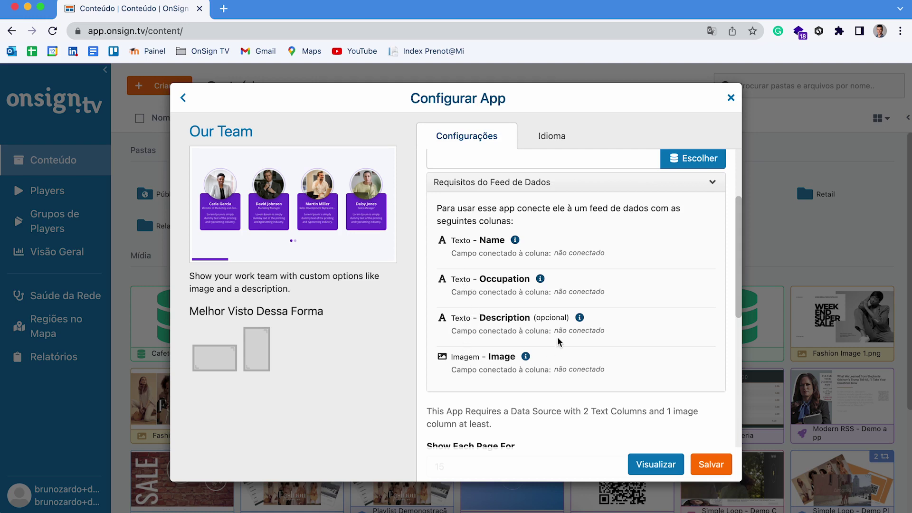
pyautogui.scroll(3, 561, 343)
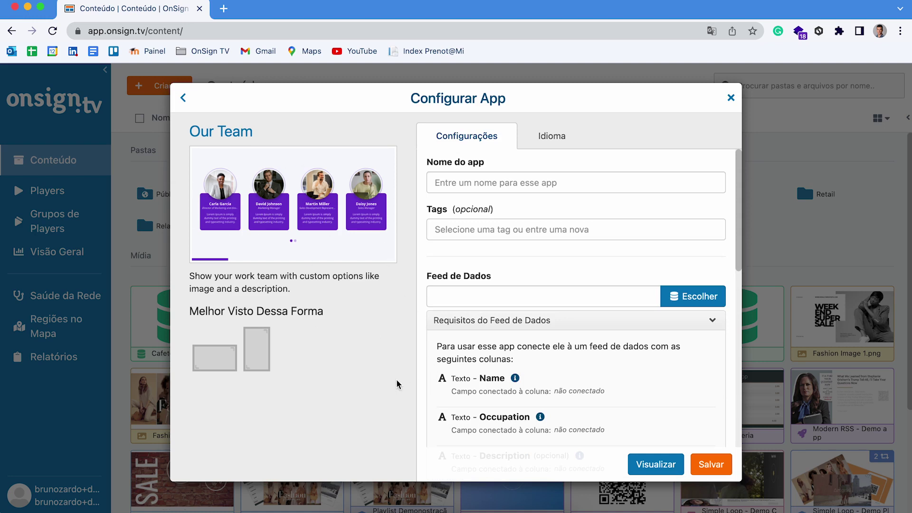
pyautogui.scroll(-3, 497, 387)
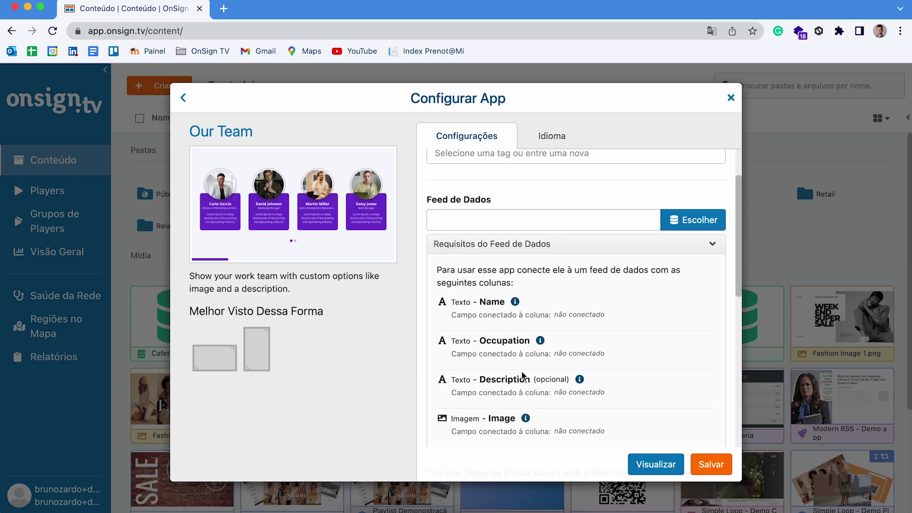
pyautogui.scroll(-1, 523, 376)
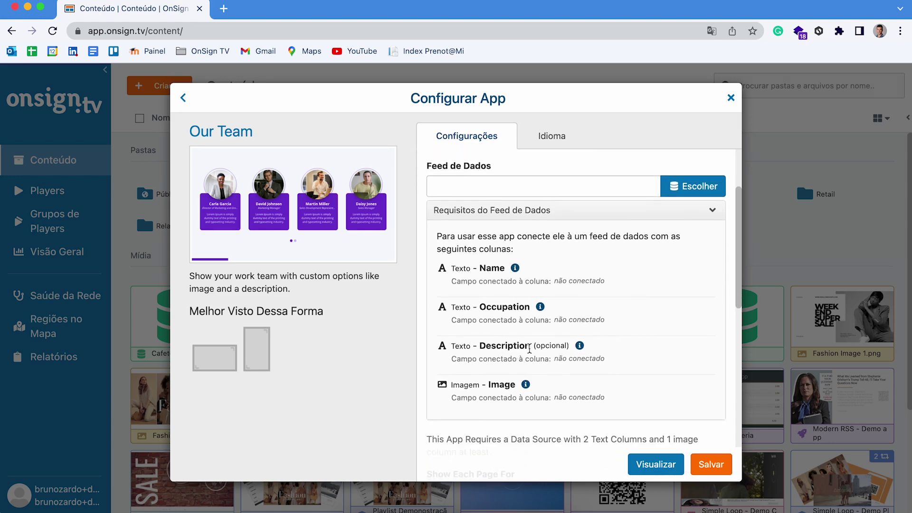
pyautogui.scroll(3, 530, 349)
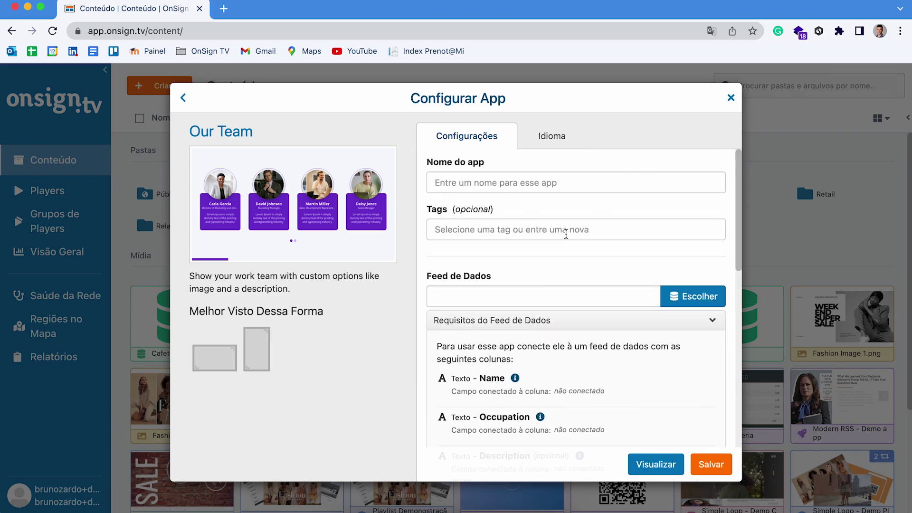
pyautogui.click(730, 98)
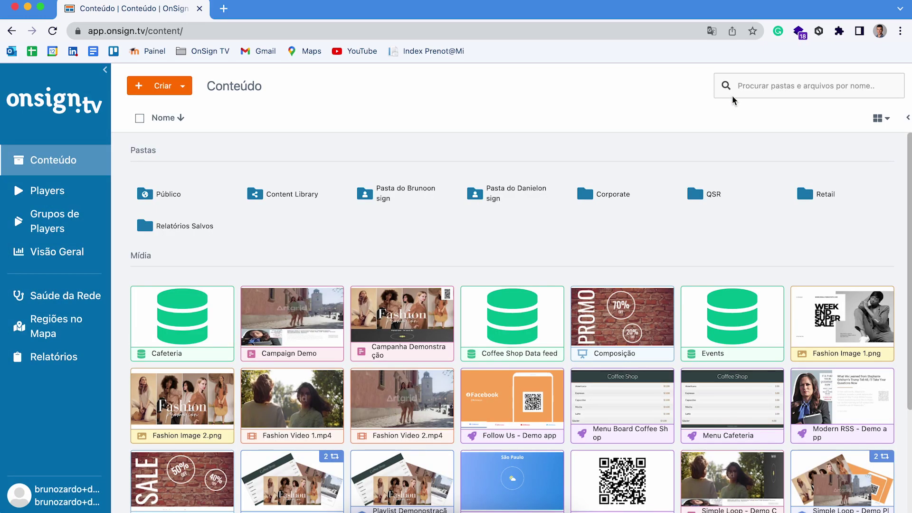
# Step: Open the Events data feed and check the column type of its Date column without changing it
pyautogui.moveTo(755, 297)
pyautogui.click(734, 316)
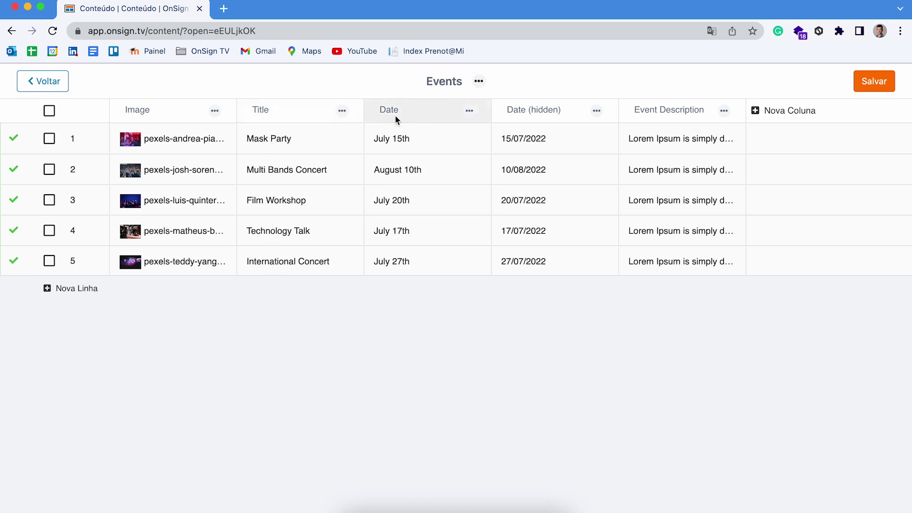
pyautogui.click(469, 113)
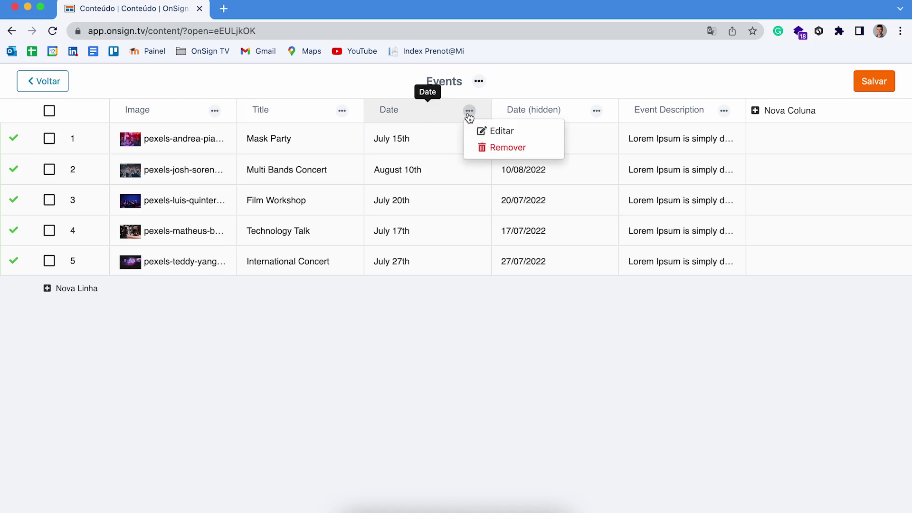
pyautogui.click(484, 134)
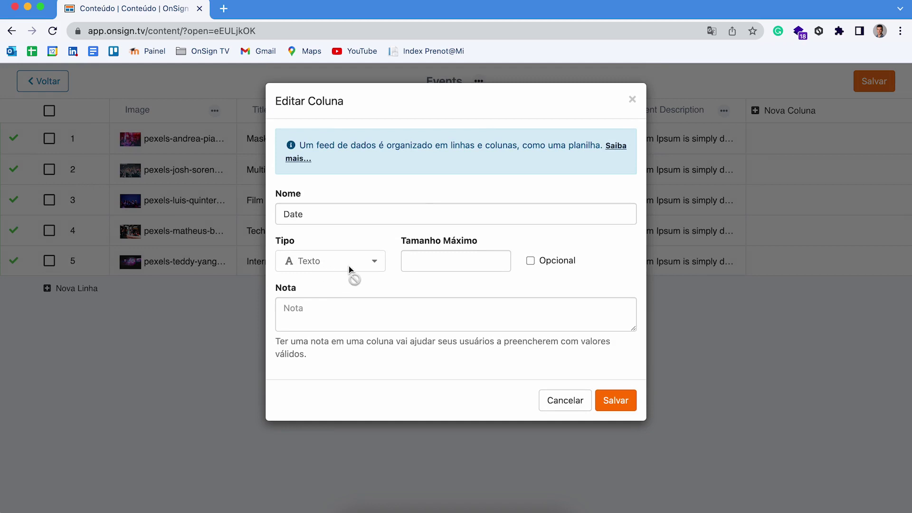
pyautogui.click(633, 100)
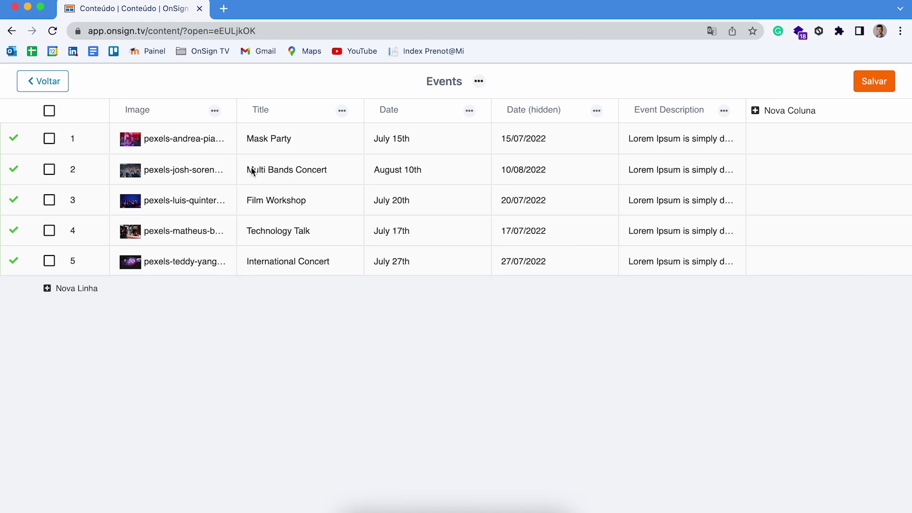
# Step: Add a blank row to the Events feed and save it after checking the Date (hidden) column's type
pyautogui.click(76, 289)
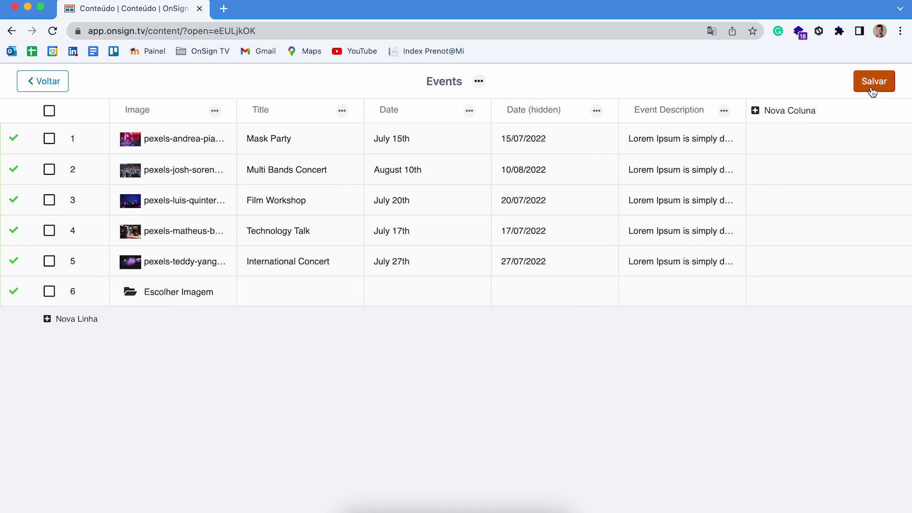
pyautogui.click(597, 112)
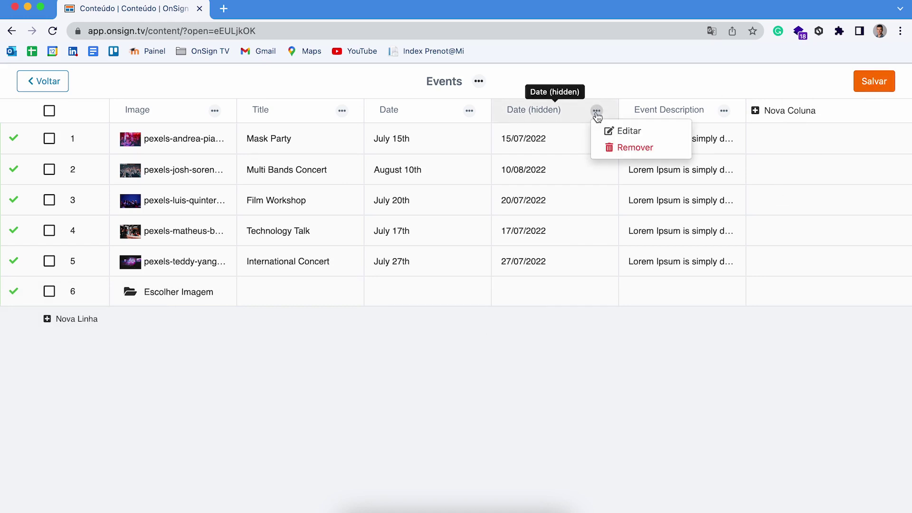
pyautogui.click(608, 130)
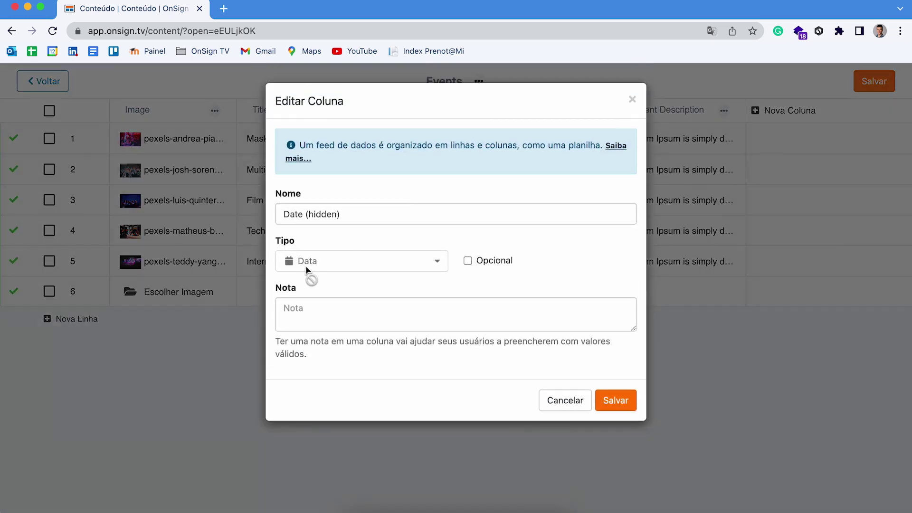
pyautogui.click(633, 98)
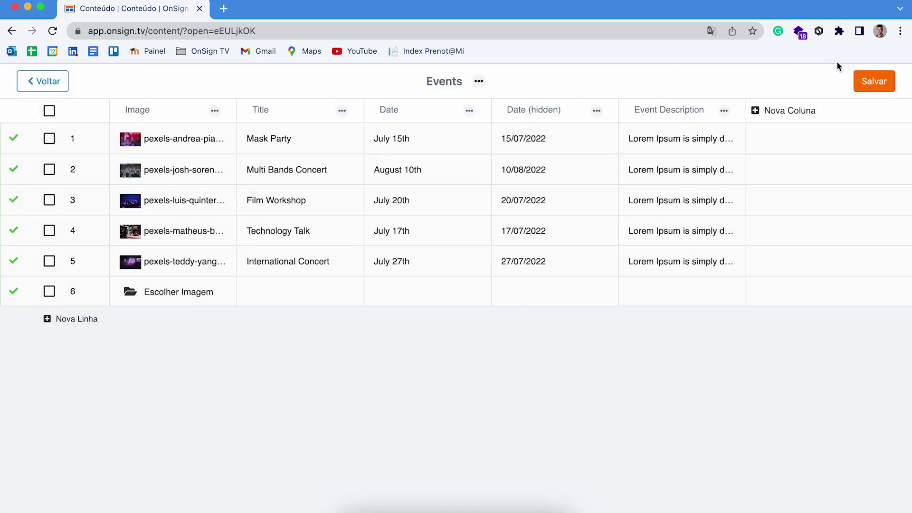
pyautogui.click(874, 82)
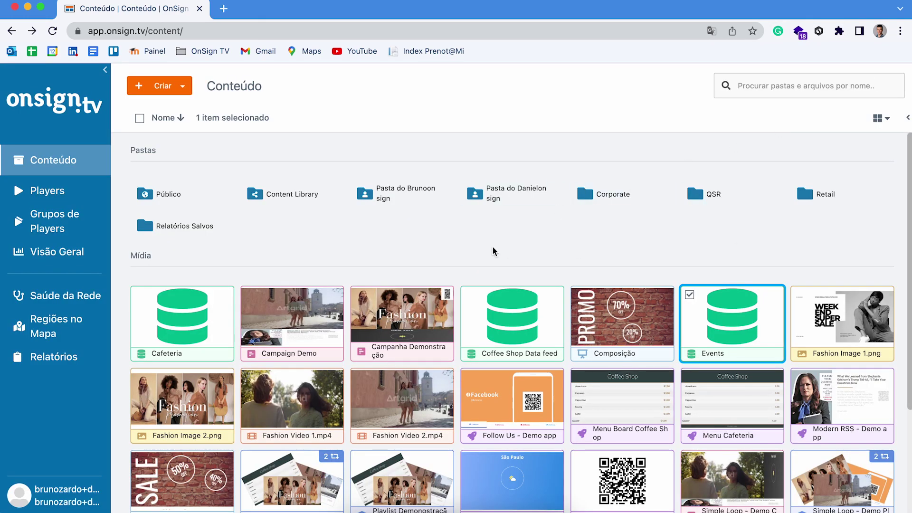
# Step: Start a new Our Team app from the Escritório category and name it Eventos
pyautogui.click(153, 89)
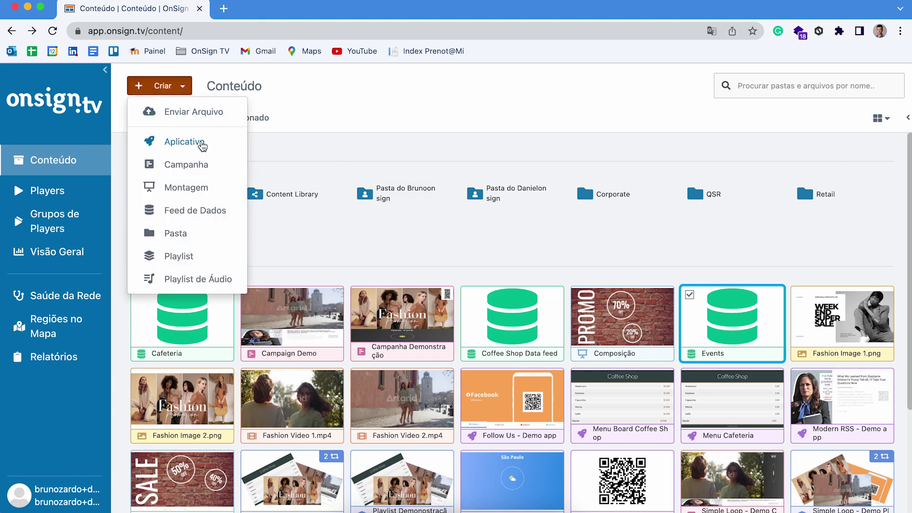
pyautogui.click(201, 143)
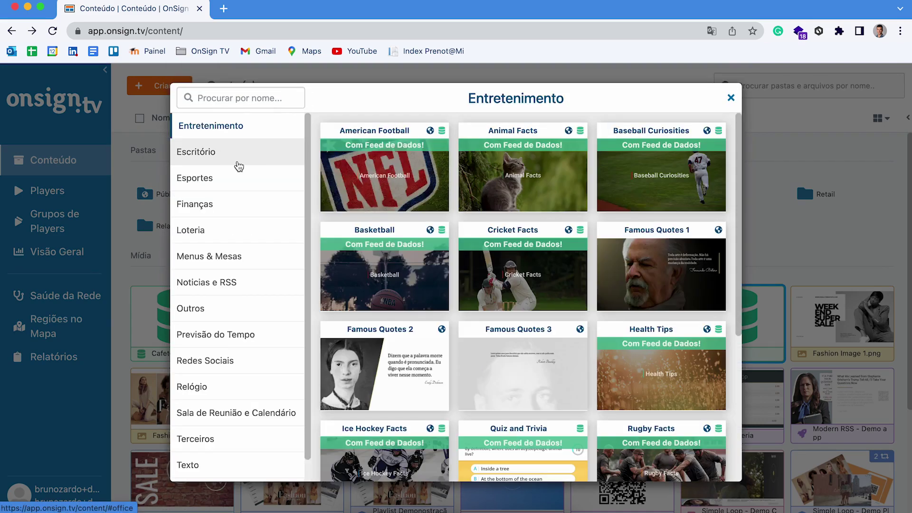
pyautogui.click(239, 166)
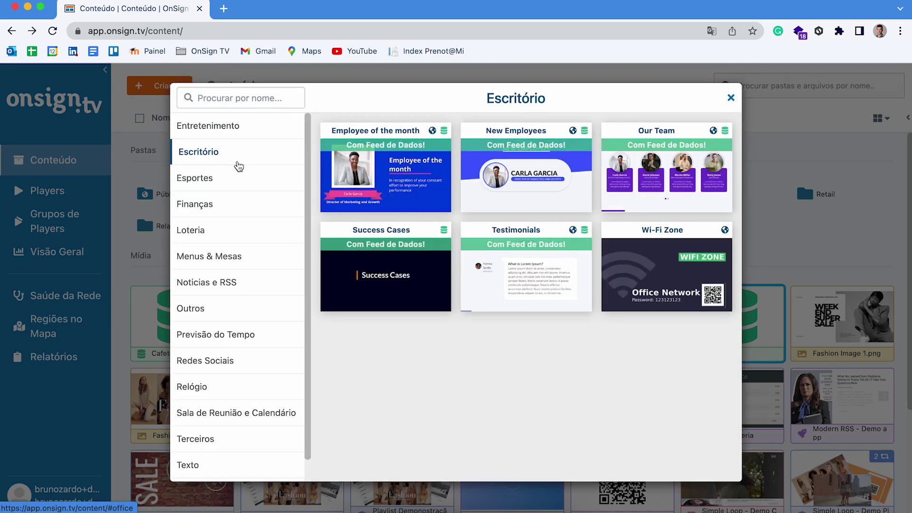
pyautogui.click(653, 189)
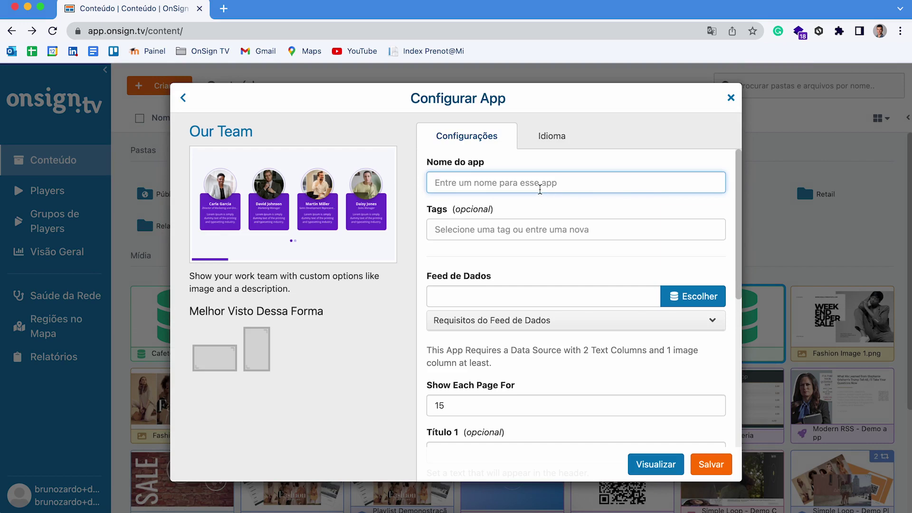
pyautogui.write('Eventos')
# Step: Choose Events as the app's data feed and review the column options for the Occupation field
pyautogui.click(699, 294)
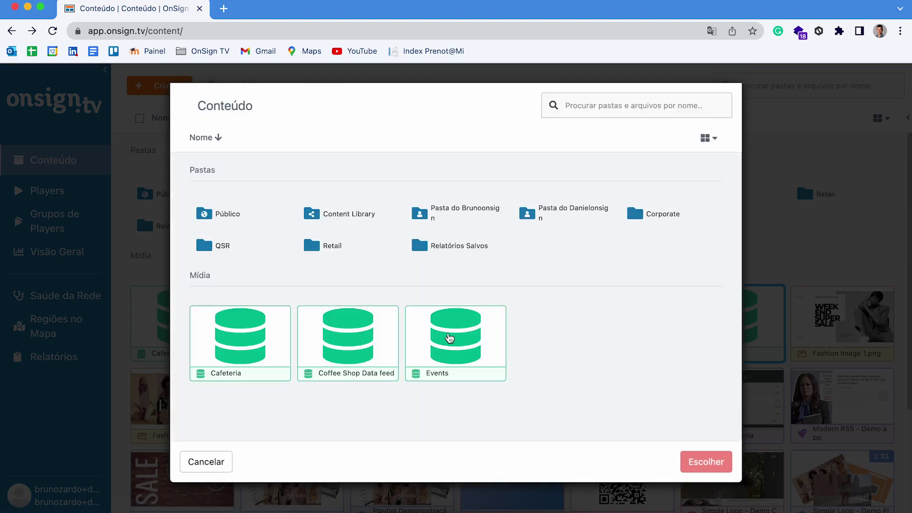
pyautogui.doubleClick(449, 339)
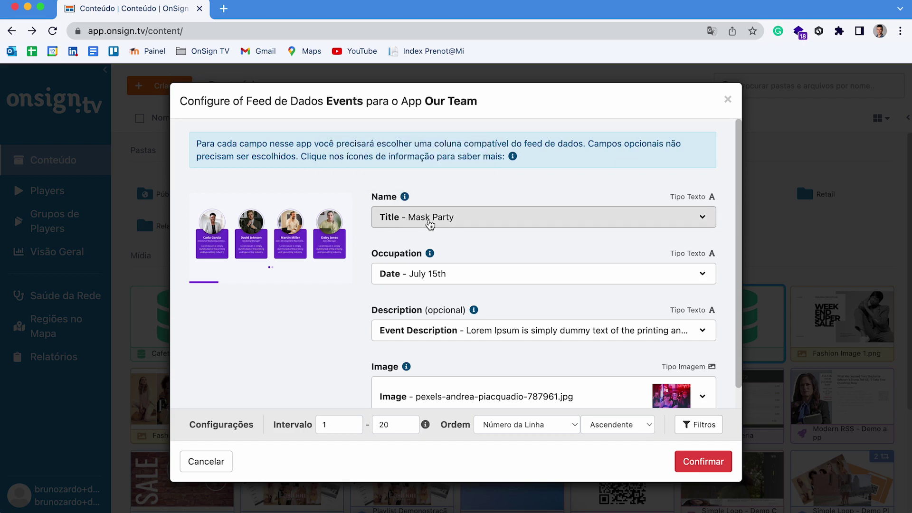
pyautogui.scroll(-1, 442, 230)
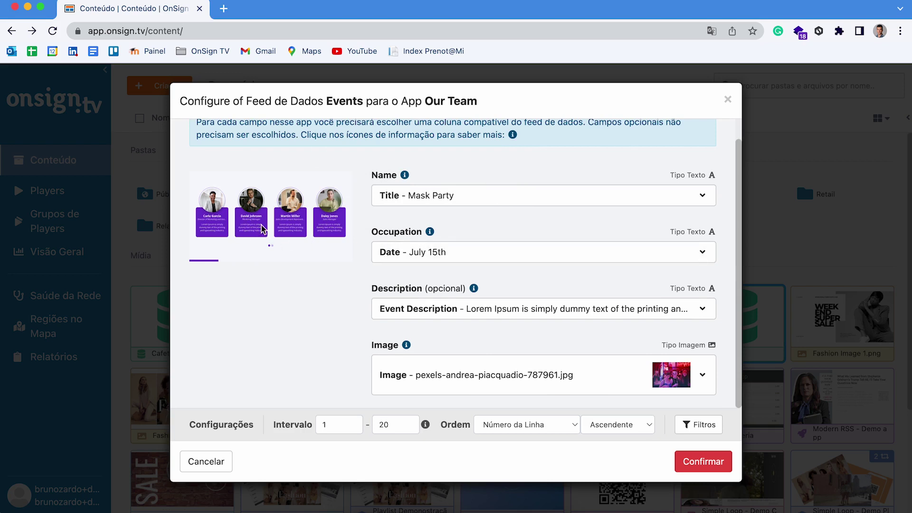
pyautogui.click(432, 262)
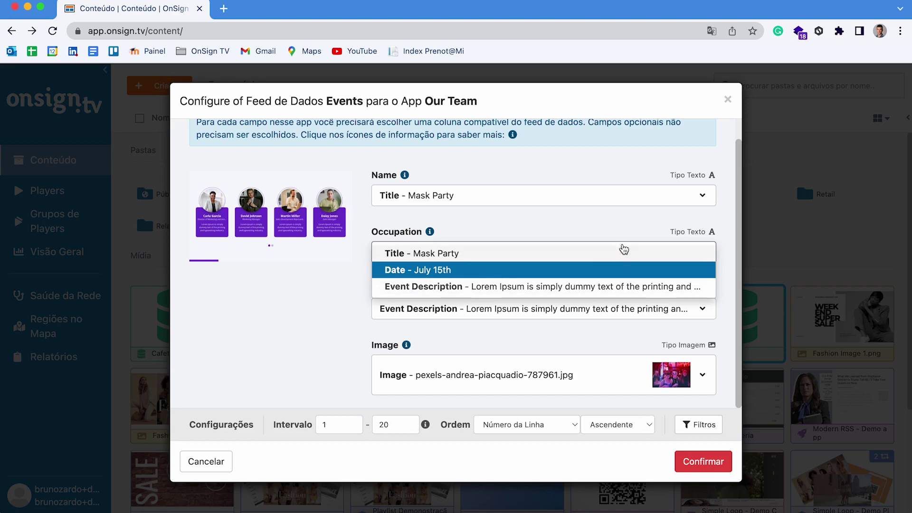
pyautogui.click(720, 230)
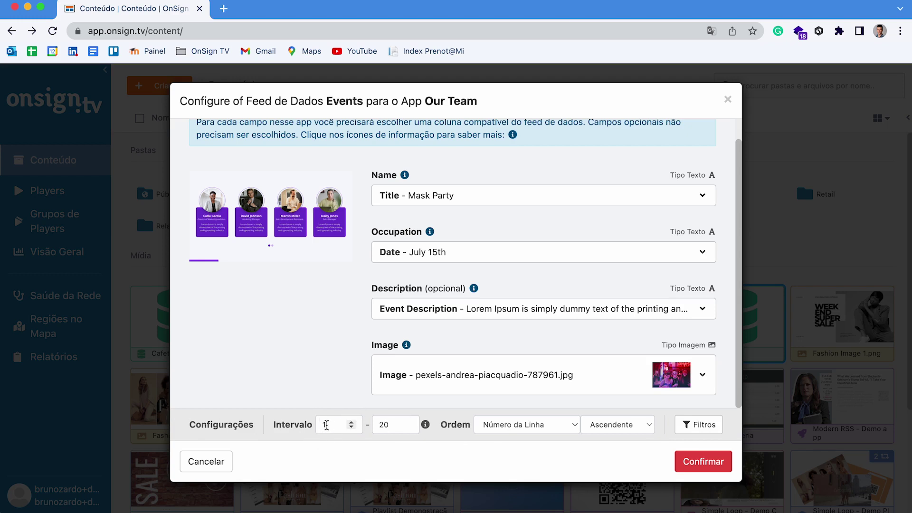
# Step: Set the feed's sort order to the Date (hidden) column after checking the row interval
pyautogui.click(397, 425)
pyautogui.moveTo(397, 425); pyautogui.dragTo(381, 422)
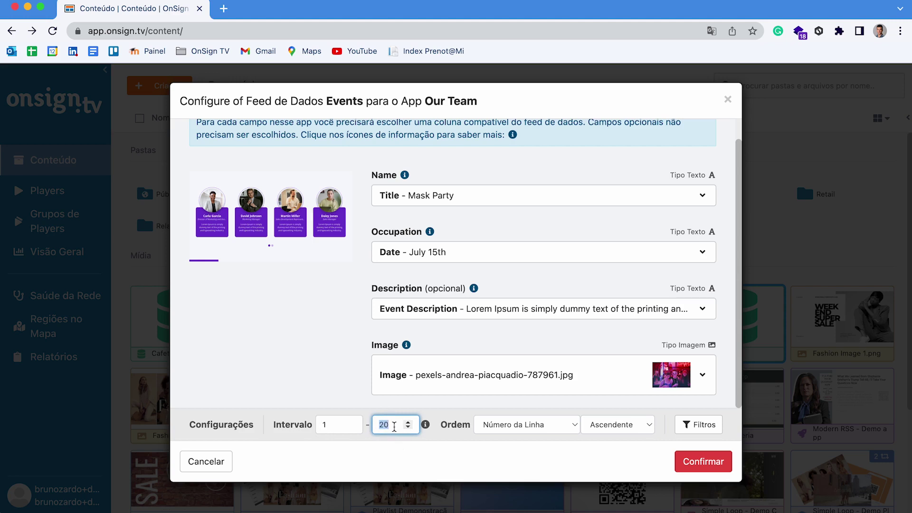
pyautogui.click(352, 397)
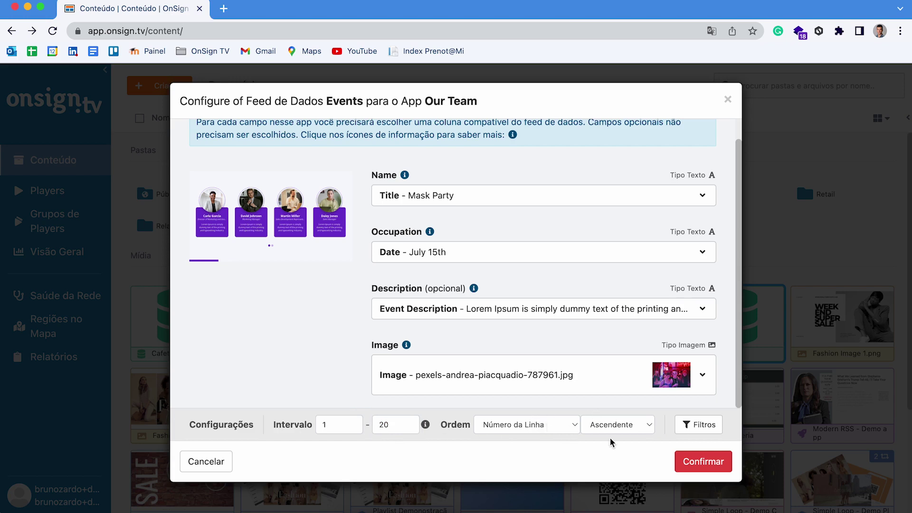
pyautogui.click(543, 425)
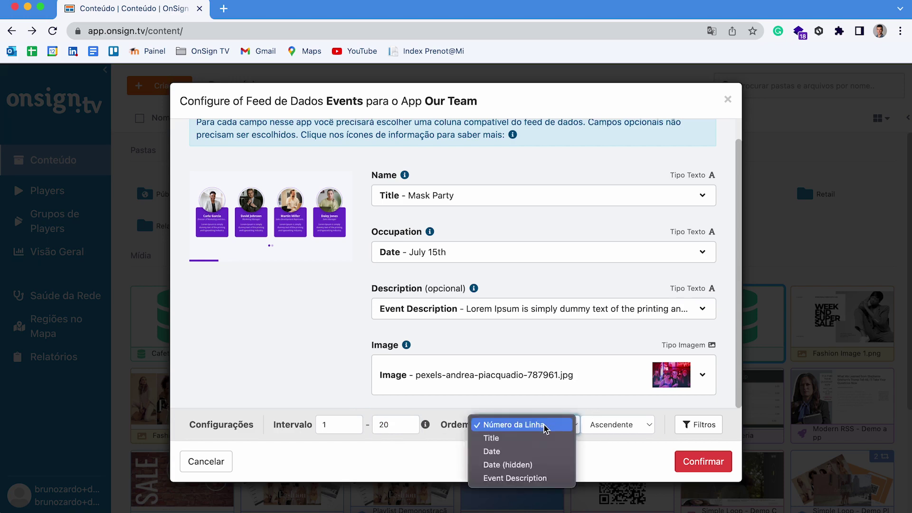
pyautogui.click(519, 466)
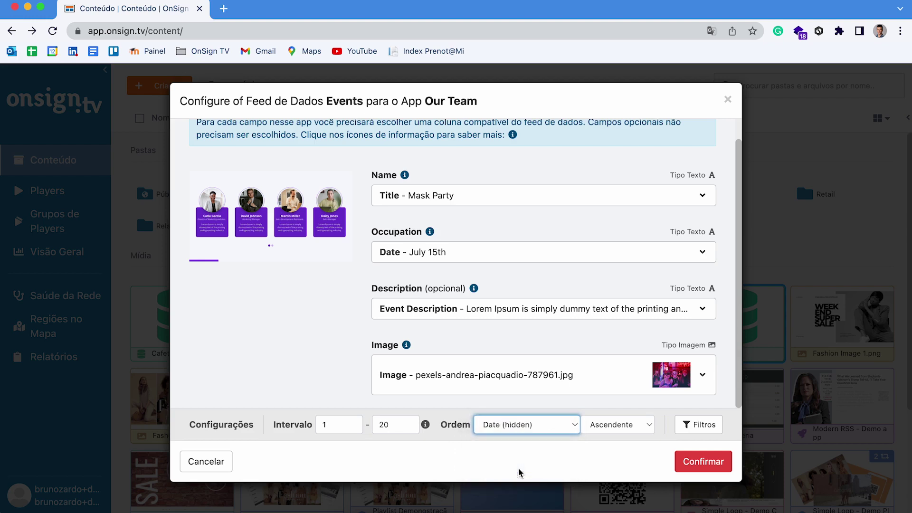
# Step: Keep the feed's sort direction as Ascendente and add a row filter
pyautogui.click(611, 423)
pyautogui.click(623, 425)
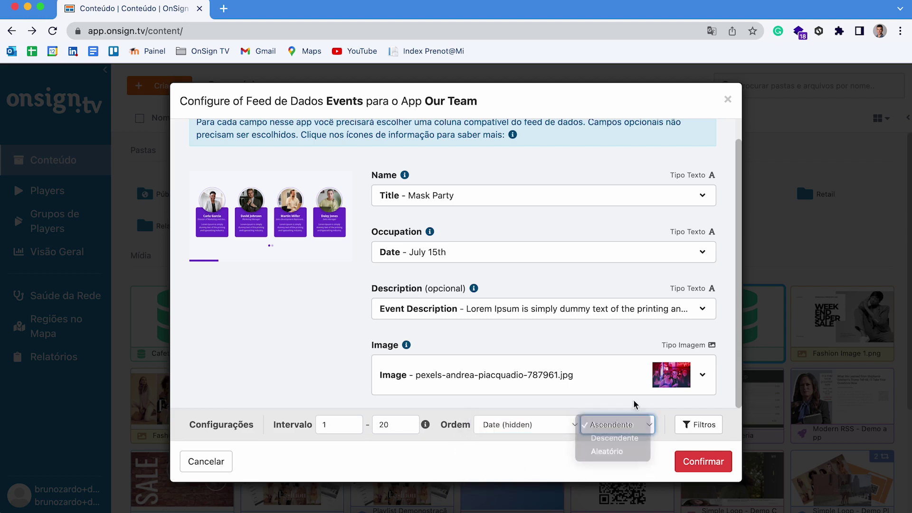
pyautogui.click(702, 424)
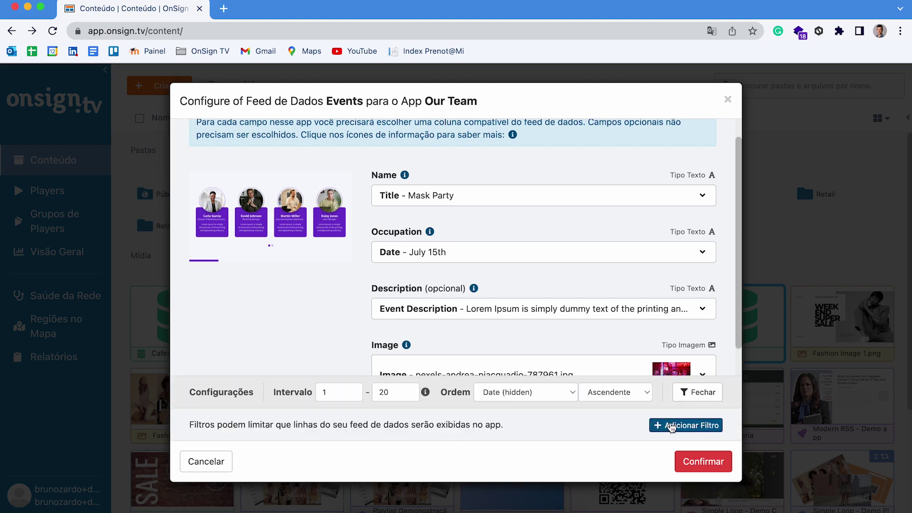
pyautogui.click(687, 426)
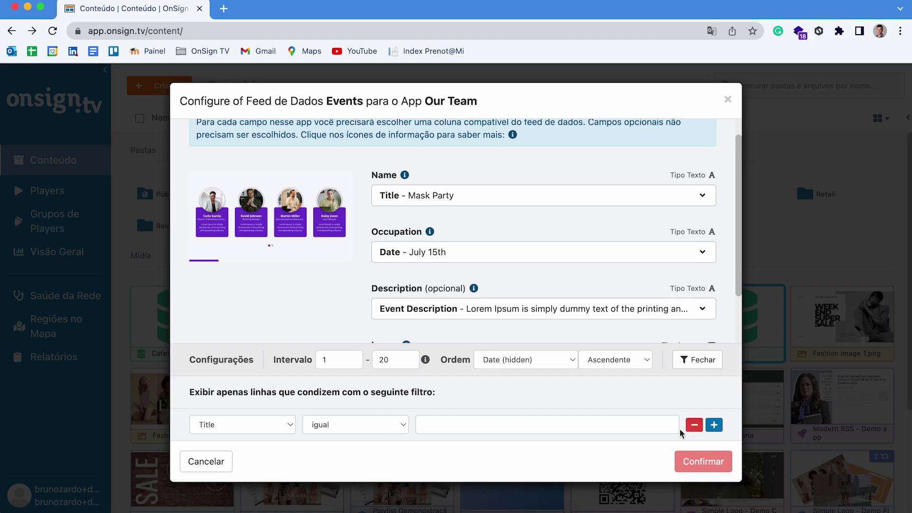
# Step: Try the não contém condition on the Title column and review the other text conditions available for the filter
pyautogui.click(291, 427)
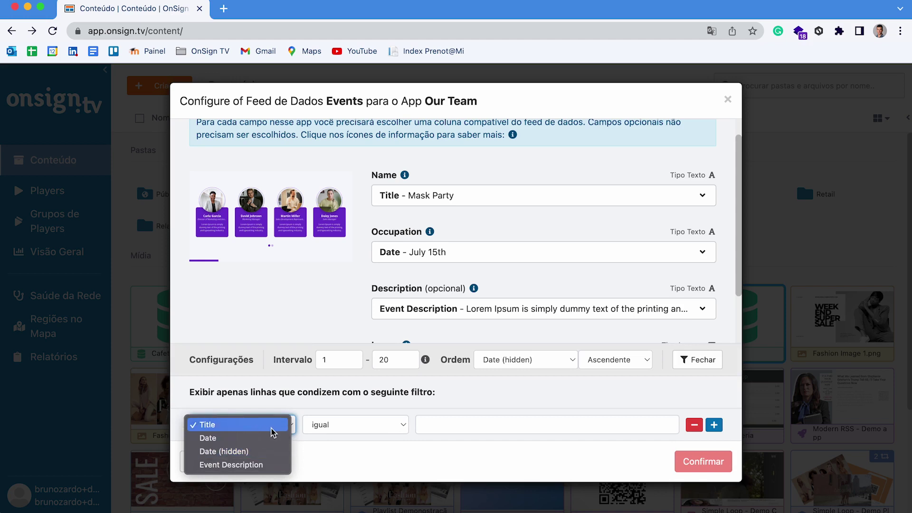
pyautogui.click(272, 432)
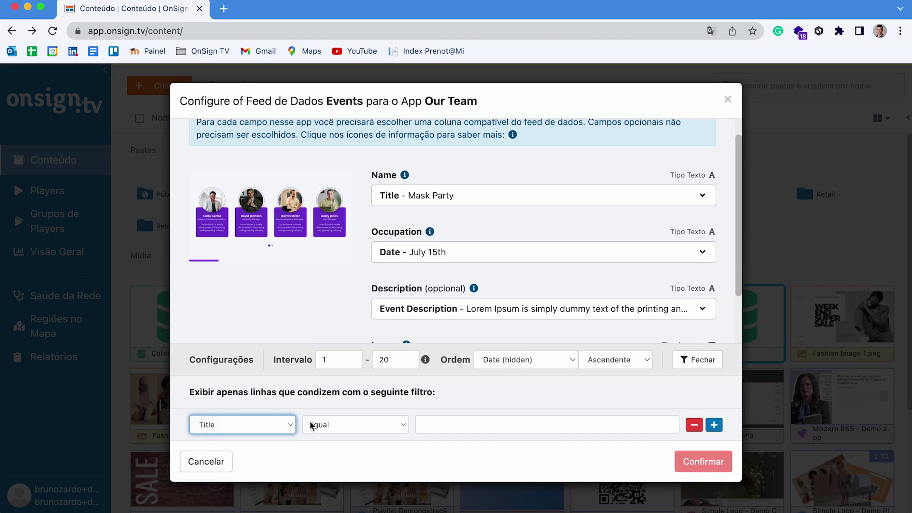
pyautogui.click(337, 425)
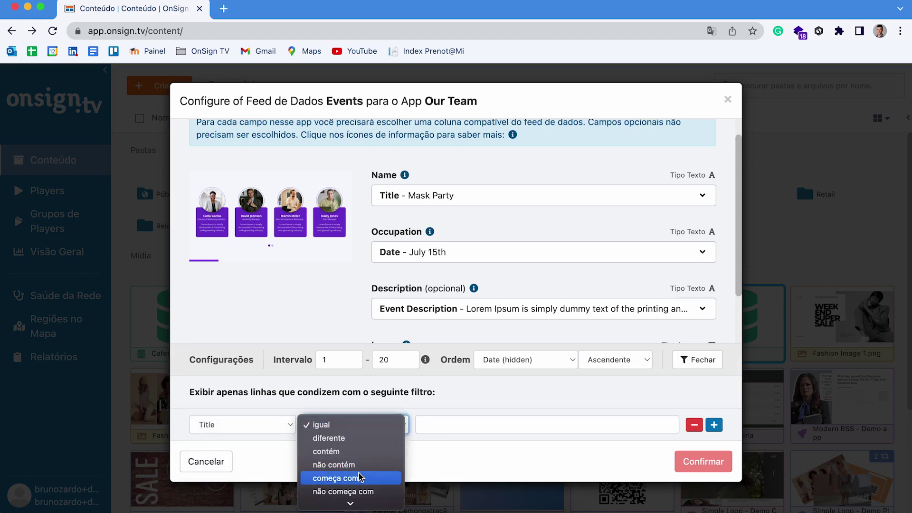
pyautogui.click(347, 465)
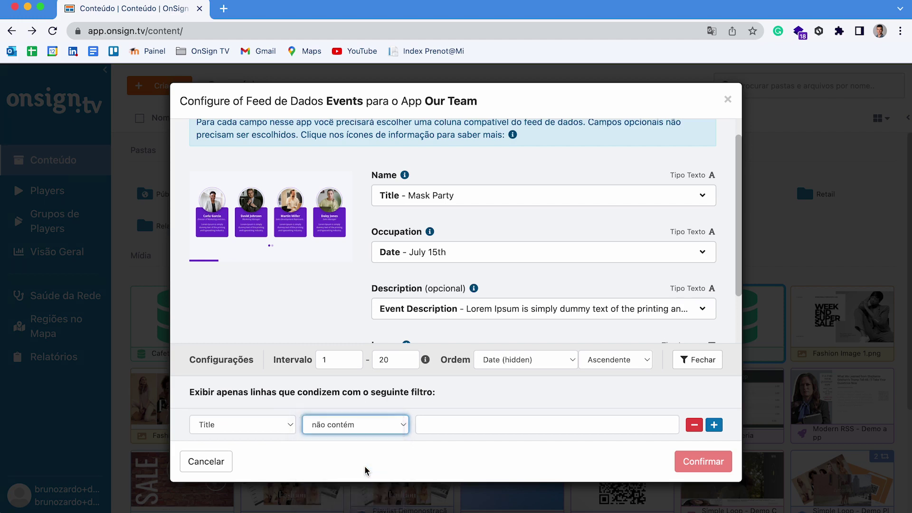
pyautogui.click(474, 432)
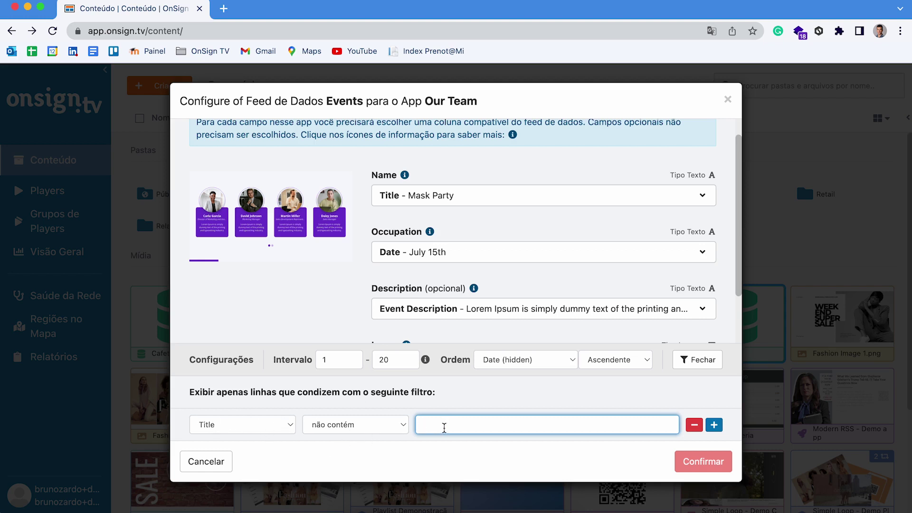
pyautogui.click(384, 426)
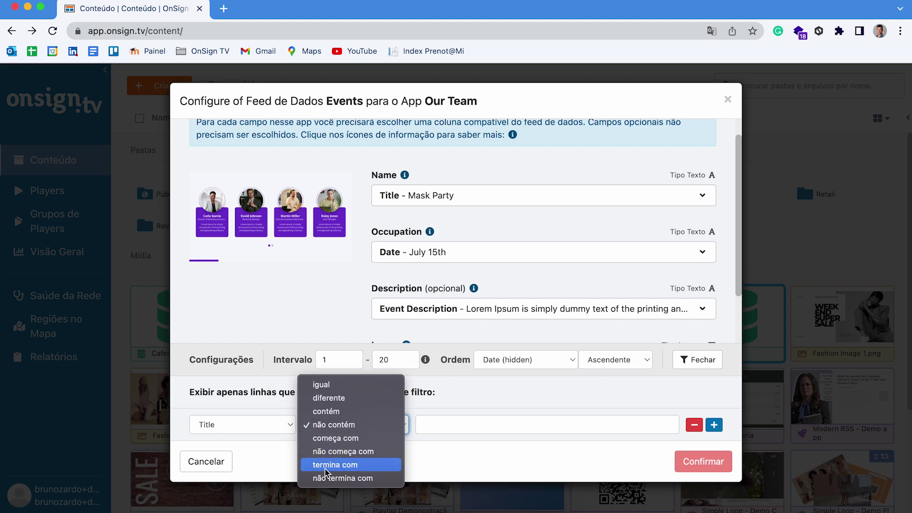
pyautogui.click(504, 454)
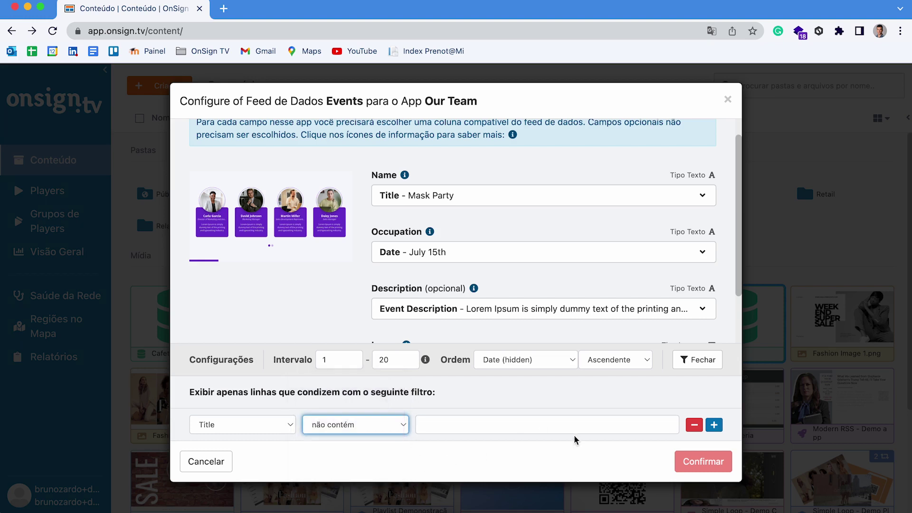
# Step: Switch the filter to the Date (hidden) column and try the nos últimos condition, checking its time units
pyautogui.click(231, 430)
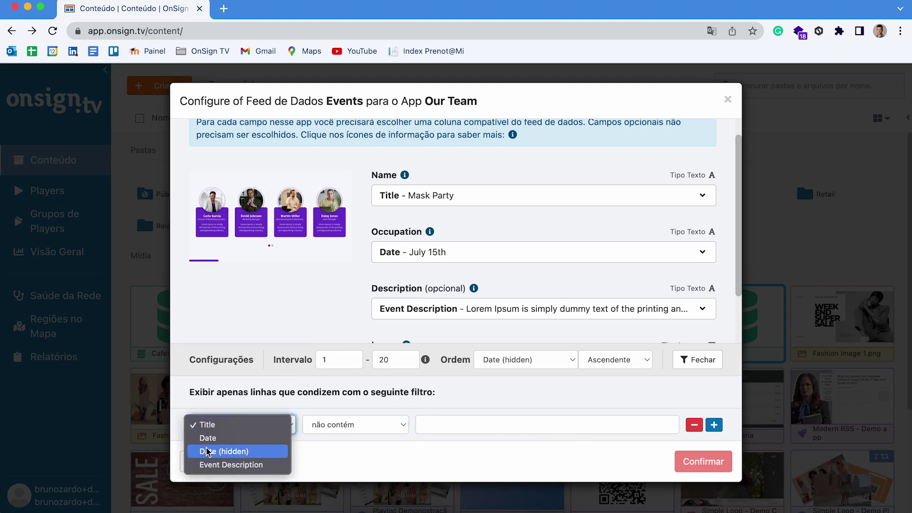
pyautogui.click(217, 453)
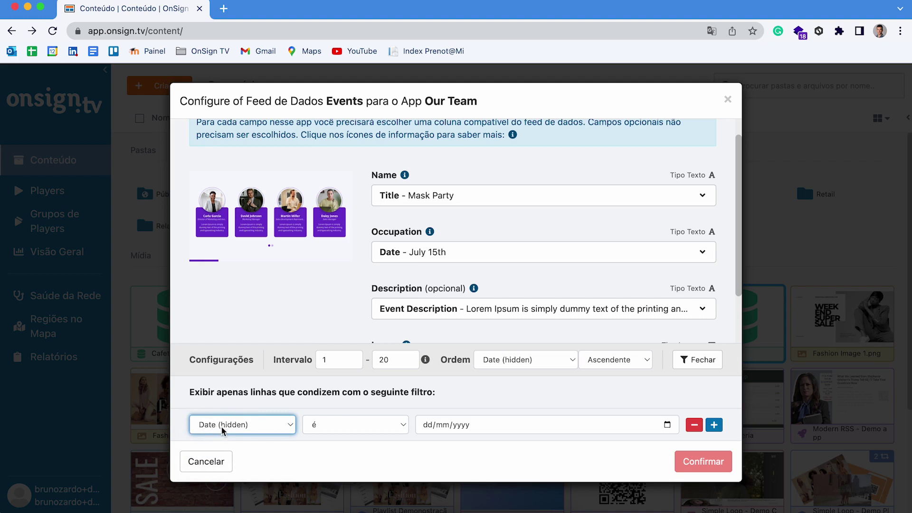
pyautogui.click(402, 427)
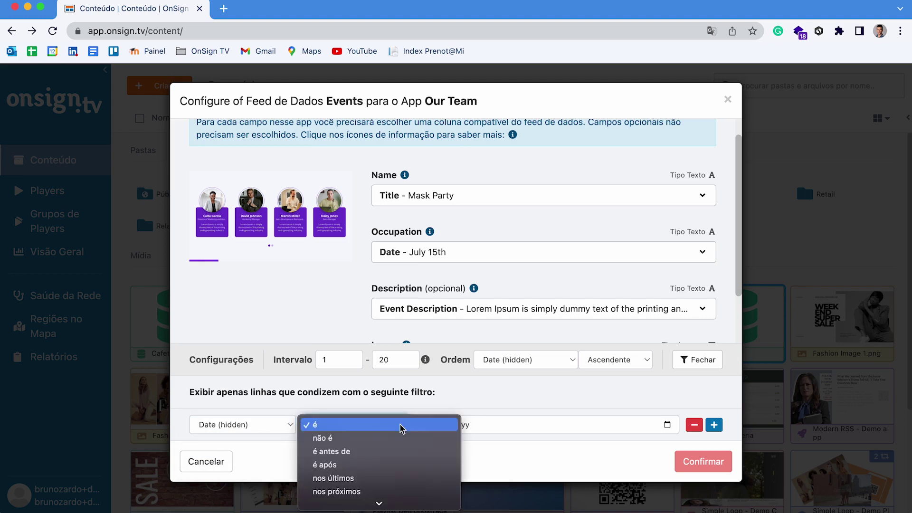
pyautogui.scroll(-3, 394, 438)
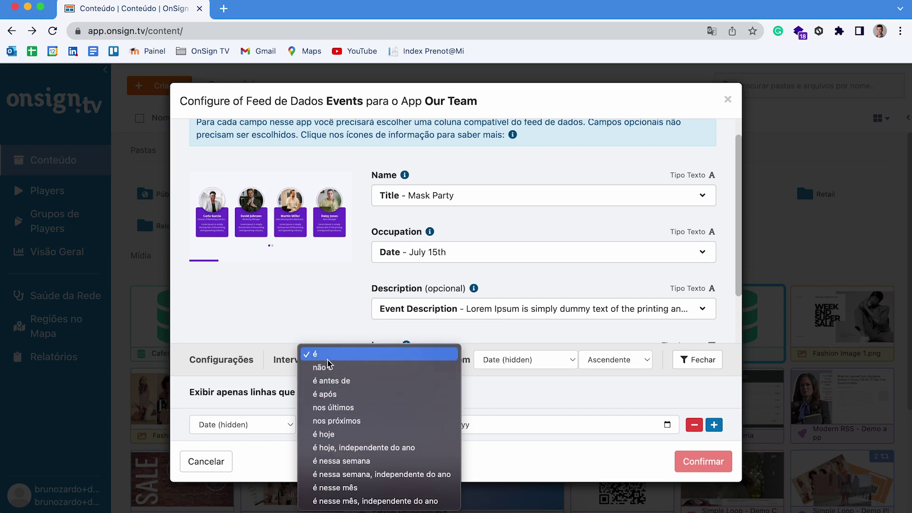
pyautogui.click(350, 408)
pyautogui.click(497, 428)
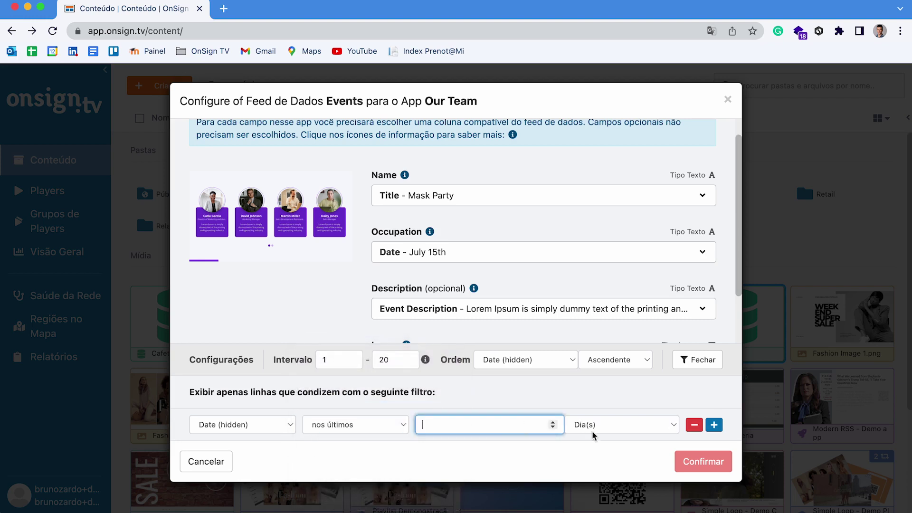
pyautogui.click(620, 426)
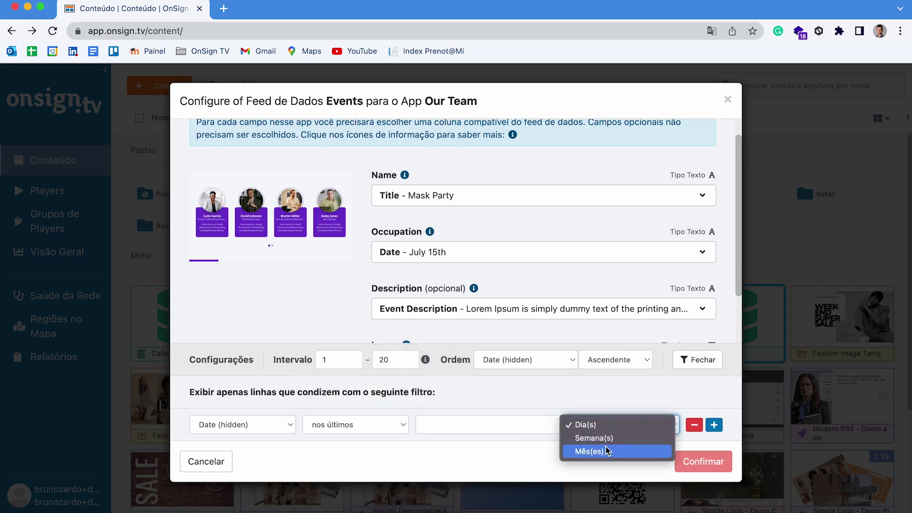
# Step: Set the Date (hidden) filter's condition to é nesse mês and confirm the feed configuration
pyautogui.click(390, 430)
pyautogui.click(389, 430)
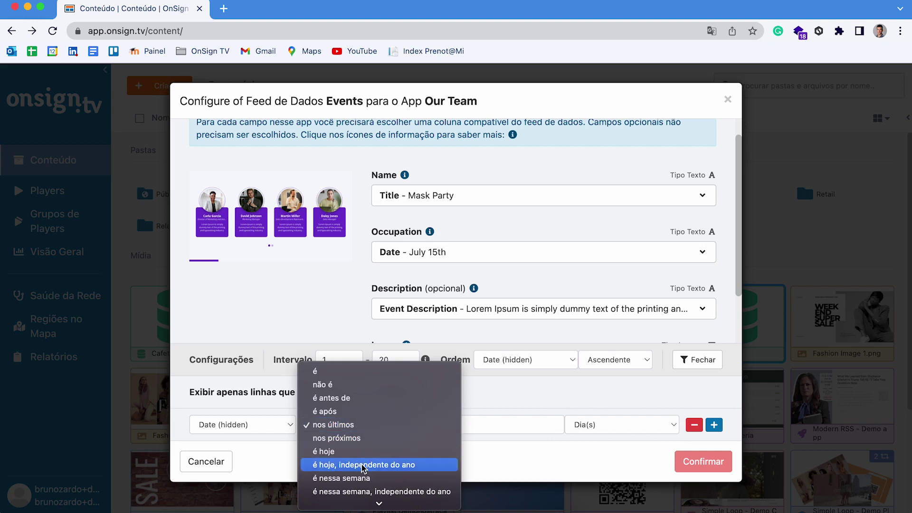
pyautogui.scroll(-1, 370, 492)
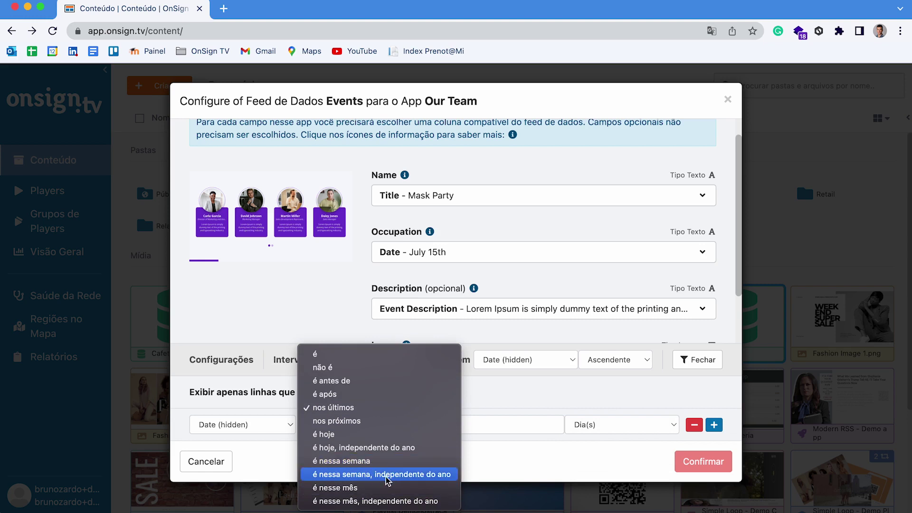
pyautogui.click(362, 489)
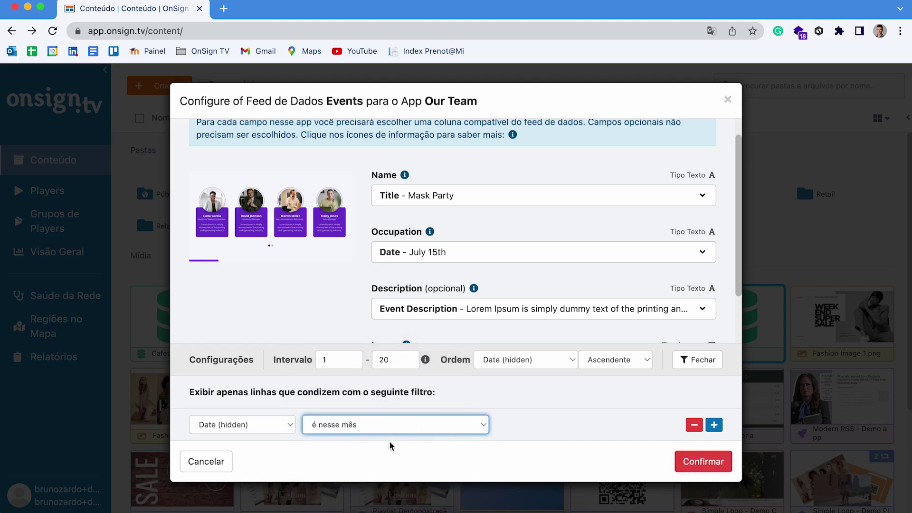
pyautogui.click(368, 424)
pyautogui.click(369, 424)
pyautogui.click(690, 470)
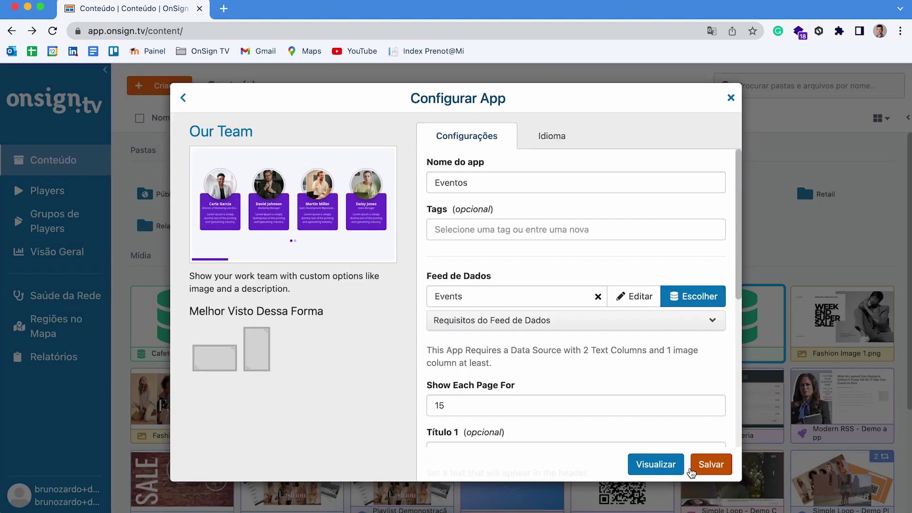
# Step: Preview the Eventos app to check its filtered event cards and their order, and close the preview
pyautogui.click(645, 465)
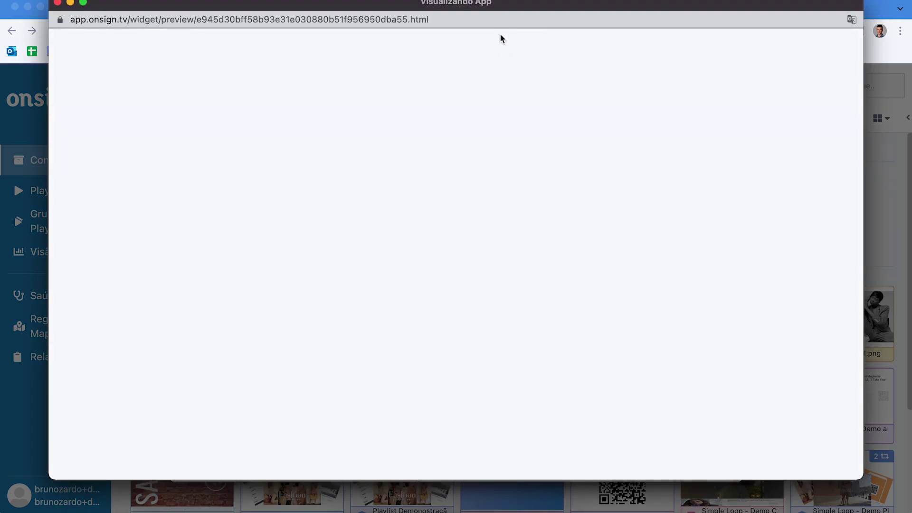
pyautogui.moveTo(500, 3); pyautogui.dragTo(498, 26)
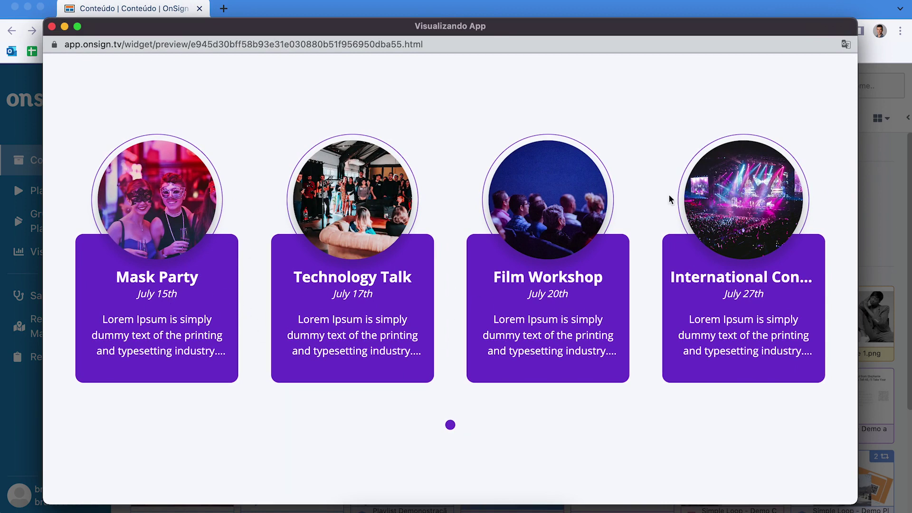
pyautogui.moveTo(393, 29); pyautogui.dragTo(389, 34)
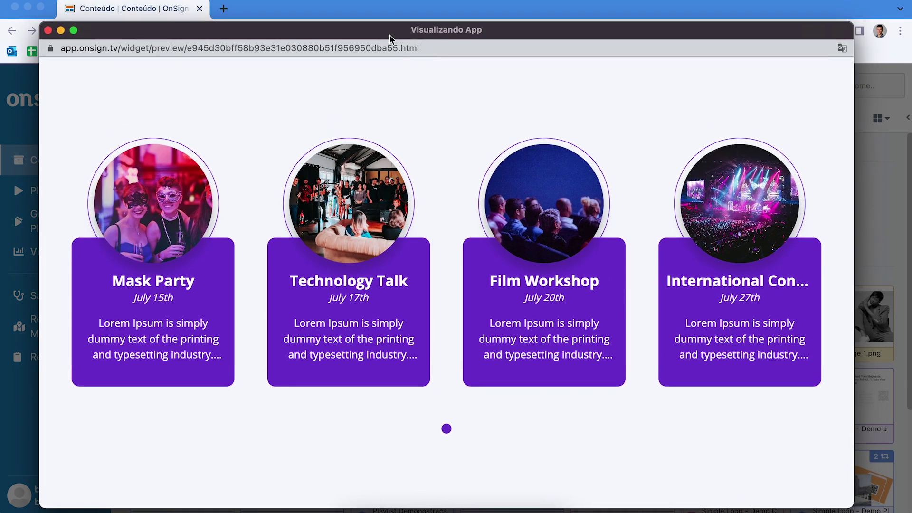
pyautogui.click(47, 30)
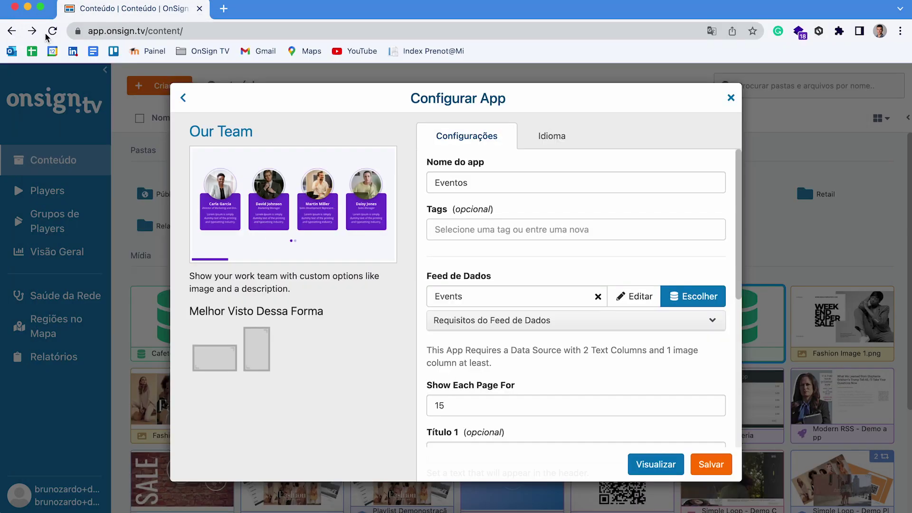